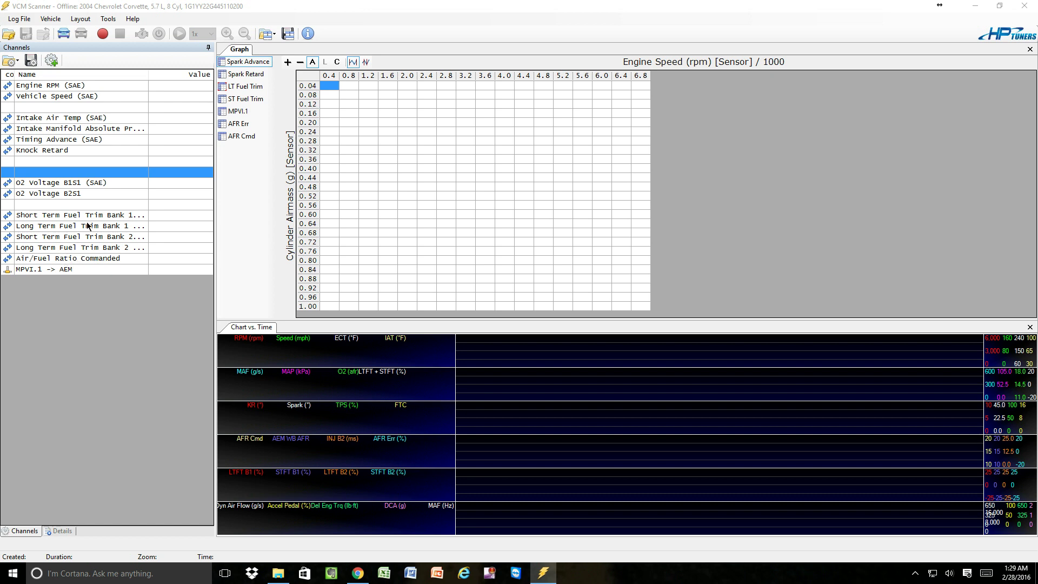
# Add MPVI A/D Input 2 from External Inputs > MPVI Pro to the blank channel row.
pyautogui.rightClick(78, 175)
pyautogui.click(106, 179)
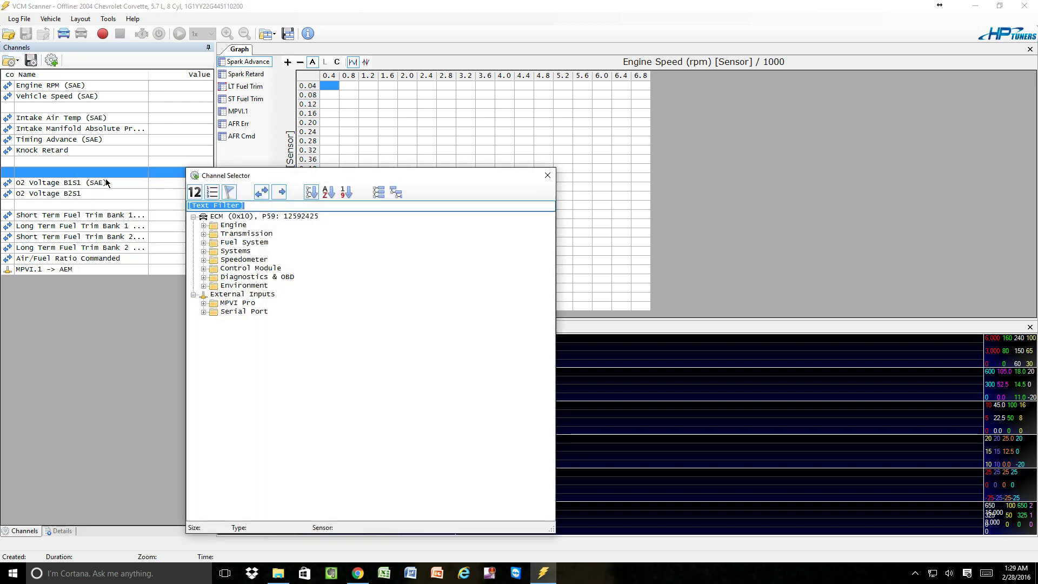
pyautogui.click(203, 304)
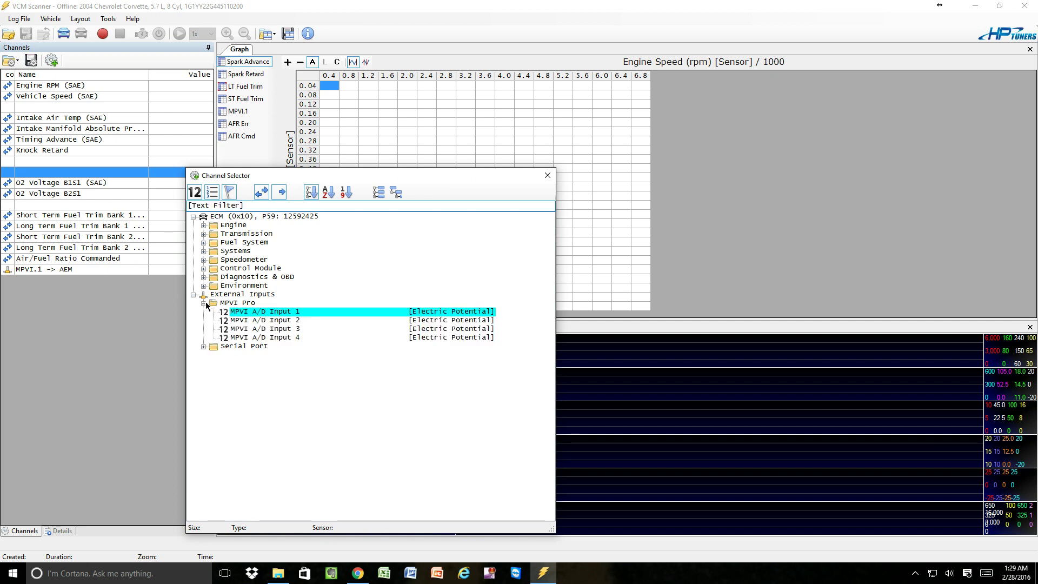
pyautogui.doubleClick(242, 321)
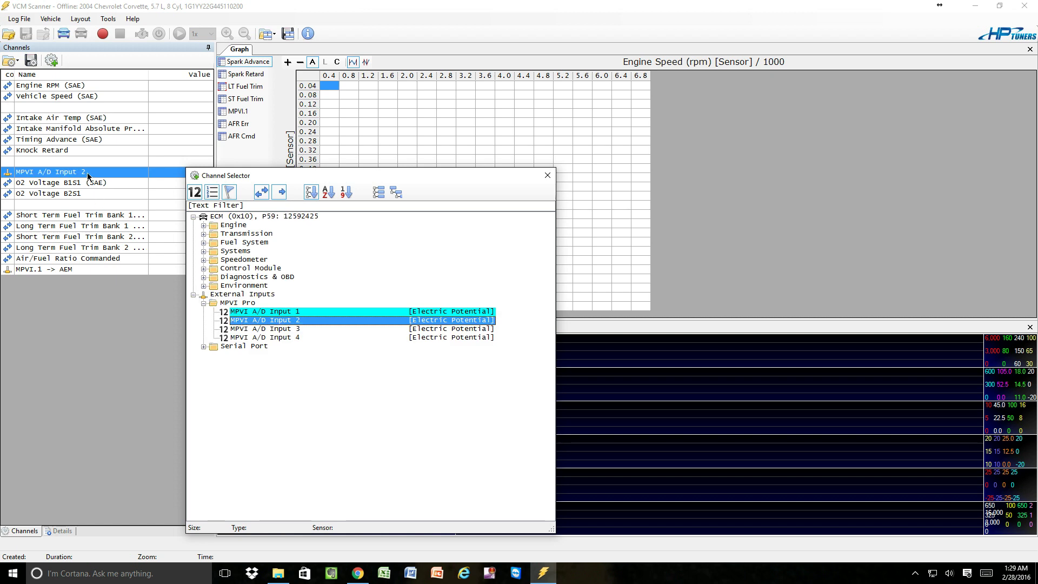
pyautogui.click(548, 174)
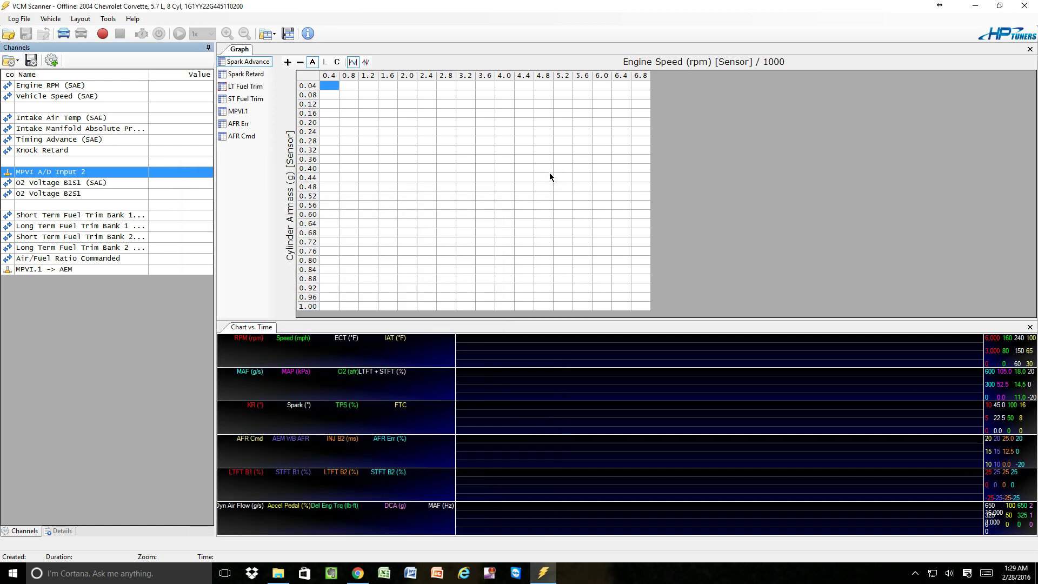
# Choose the PLX Equivalence Ratio transform, (V / 7.35294) + 0.68, for MPVI A/D Input 2.
pyautogui.rightClick(118, 171)
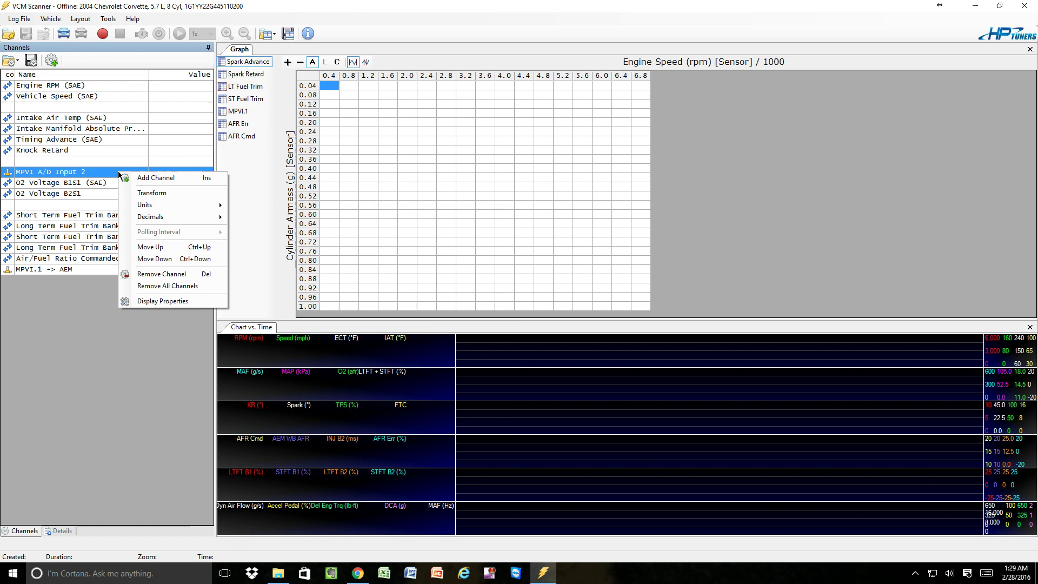
pyautogui.click(148, 194)
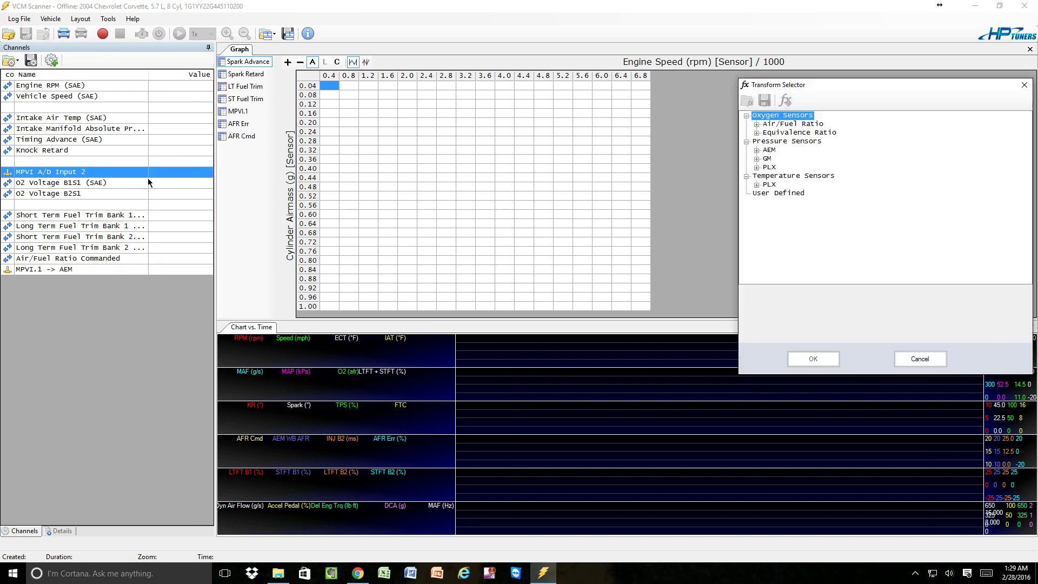
pyautogui.click(757, 132)
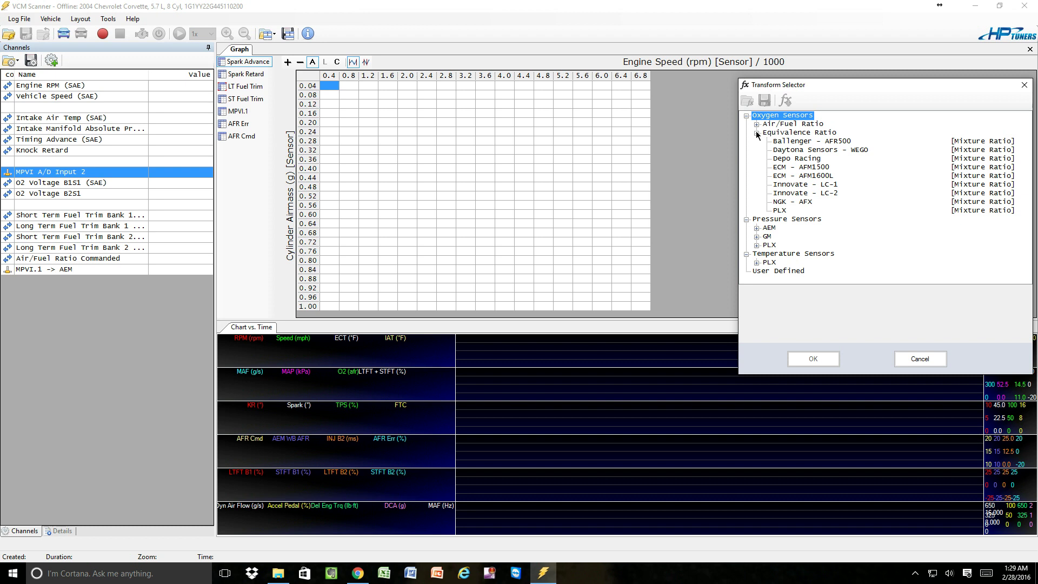
pyautogui.click(780, 211)
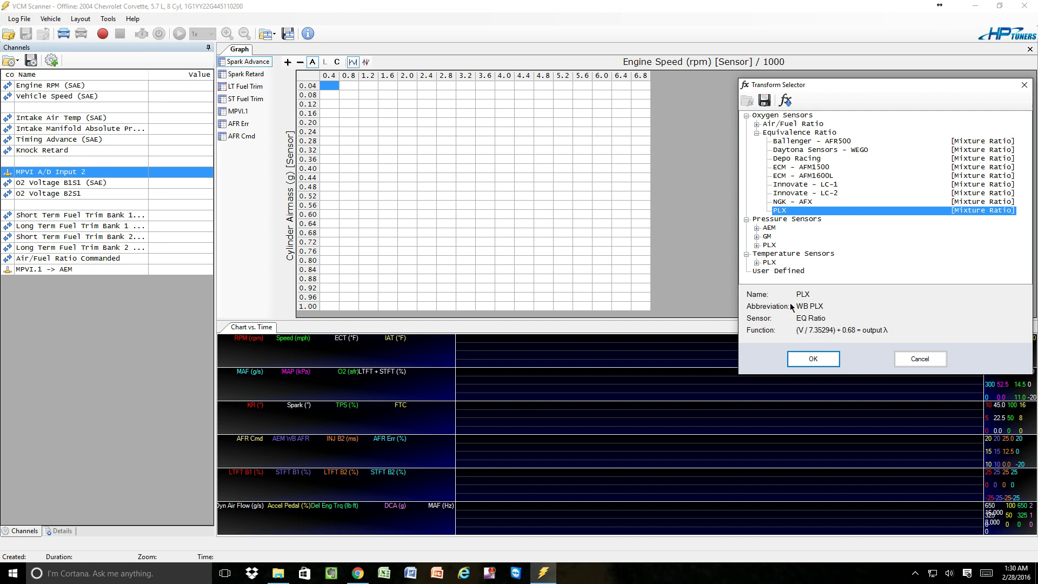
# Copy the PLX transform to User Defined and change its function to (Input / 5.000) + 1.
pyautogui.click(793, 104)
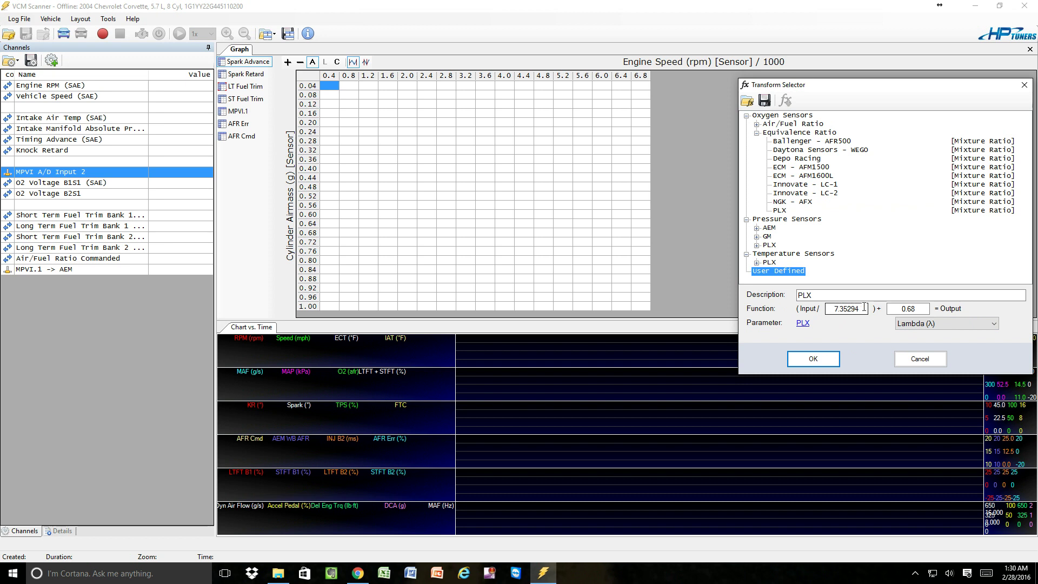
pyautogui.doubleClick(836, 308)
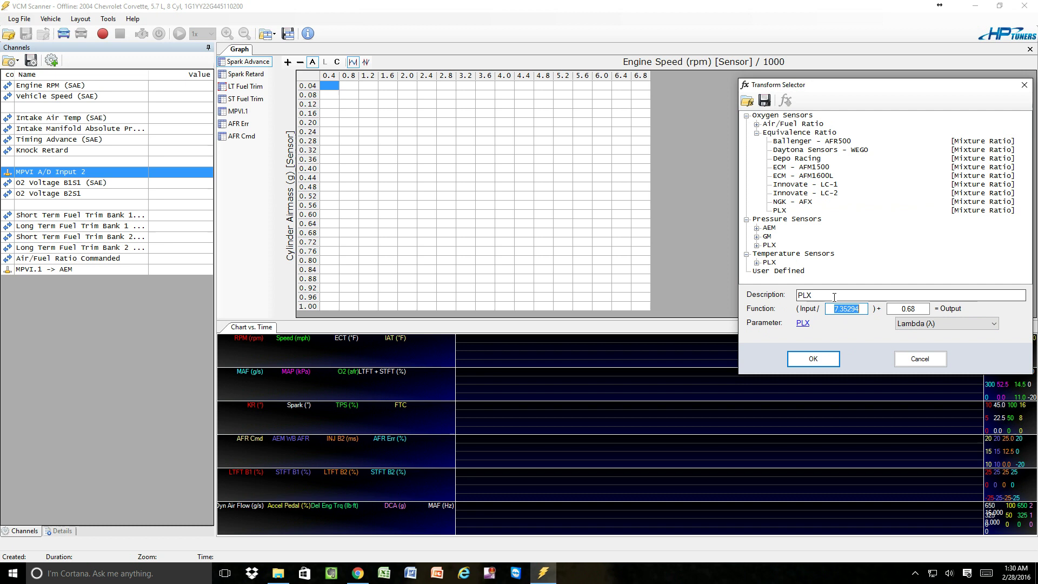
pyautogui.write('5.000')
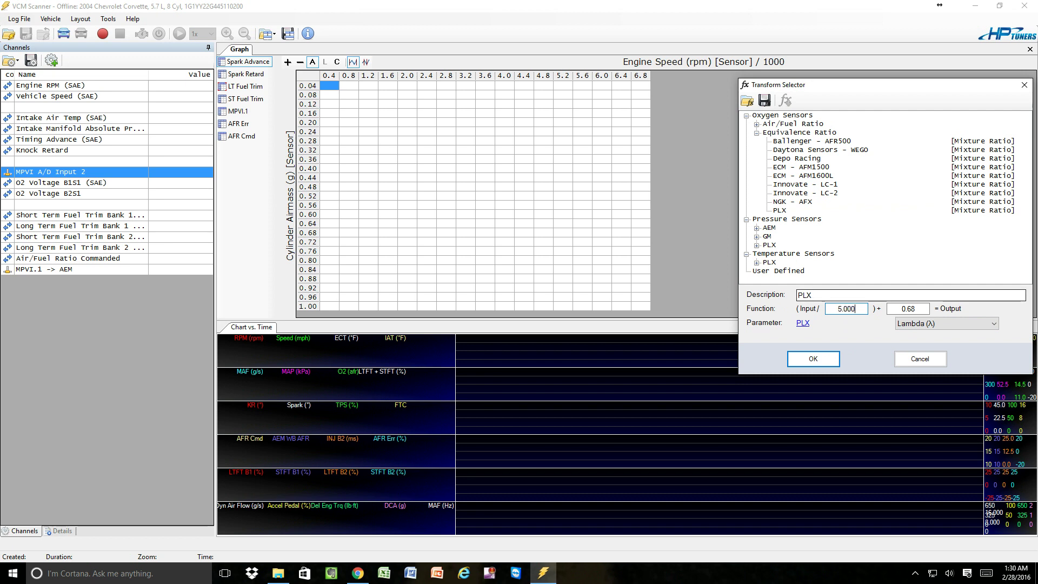
pyautogui.click(904, 308)
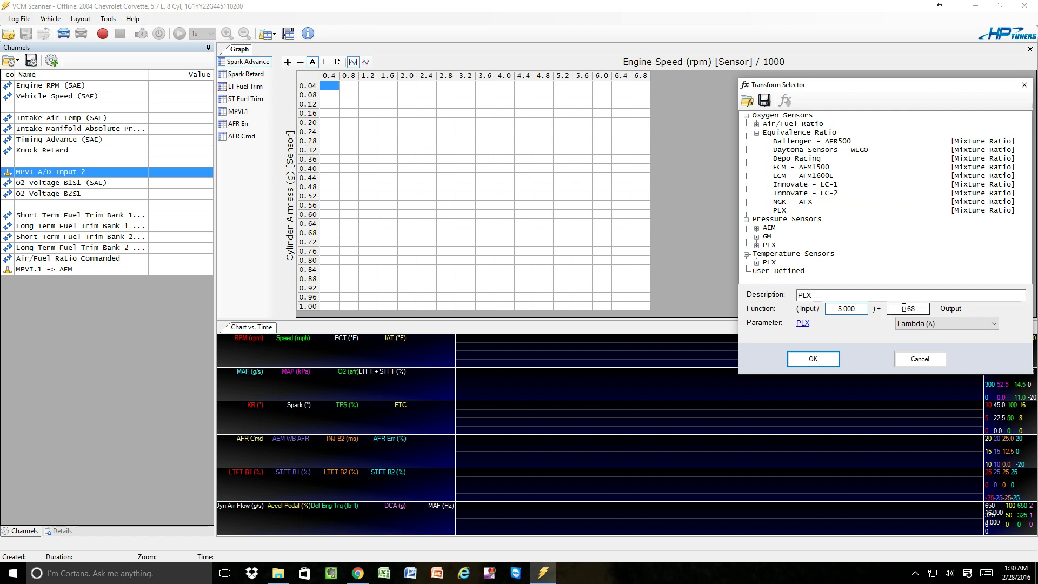
pyautogui.click(900, 309)
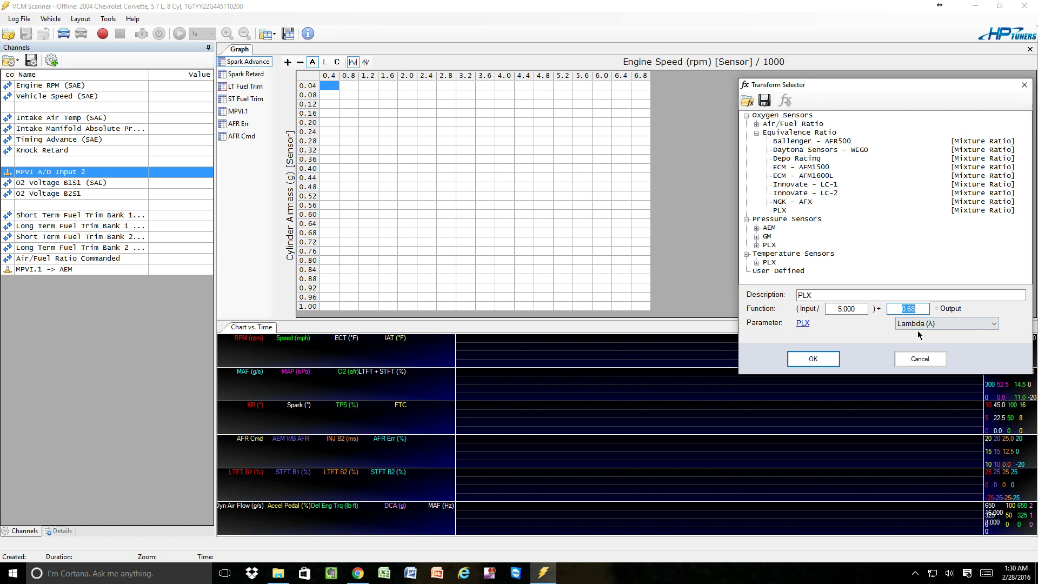
pyautogui.write('1')
# Link the user-defined transform to Engine > Fuel > Open & Closed Loop > Oxygen Sensors > WB EQ Ratio 1 (SAE).
pyautogui.click(803, 323)
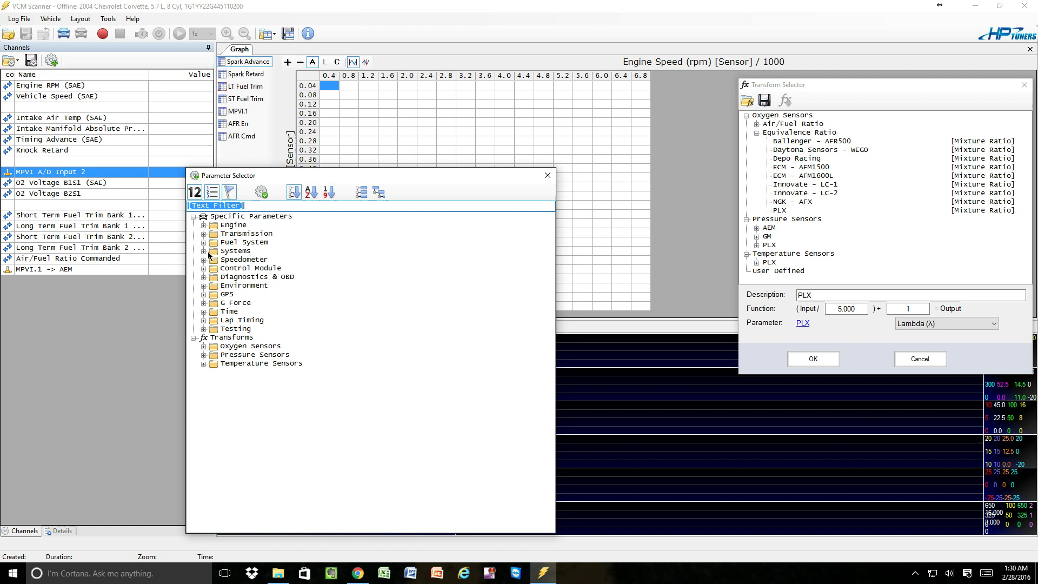
pyautogui.click(205, 226)
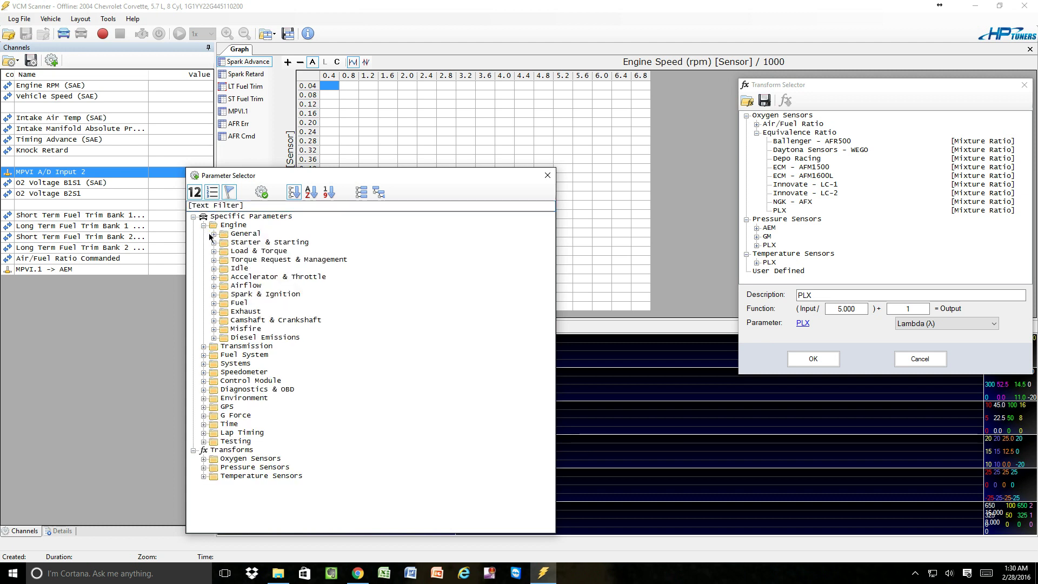
pyautogui.click(213, 304)
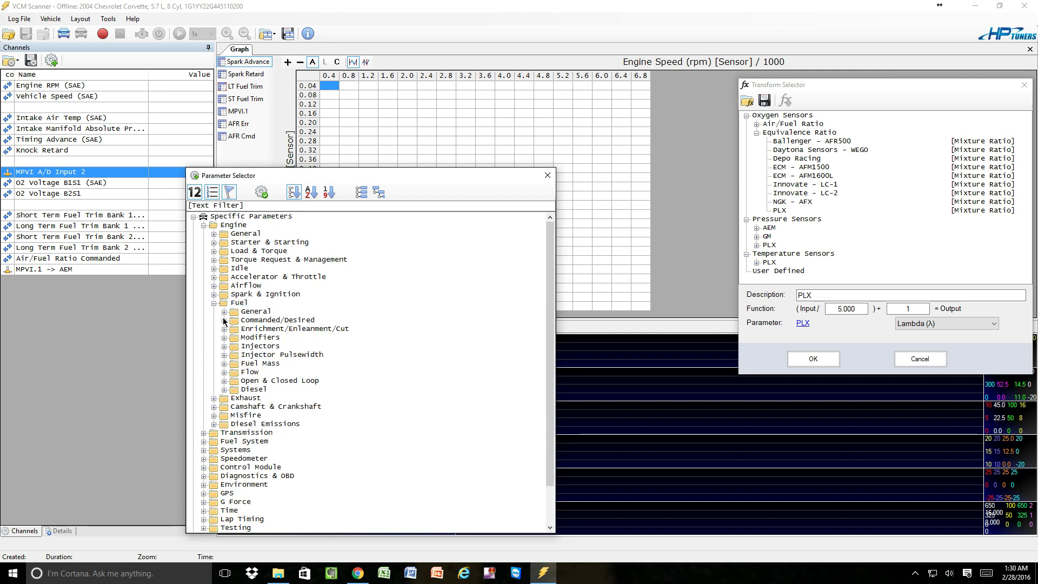
pyautogui.click(224, 381)
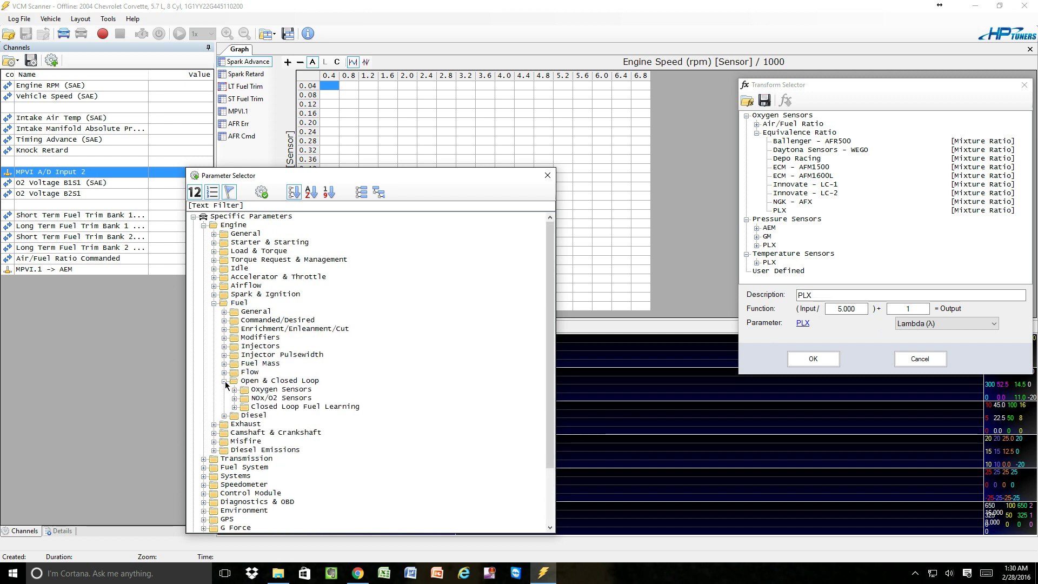
pyautogui.click(234, 390)
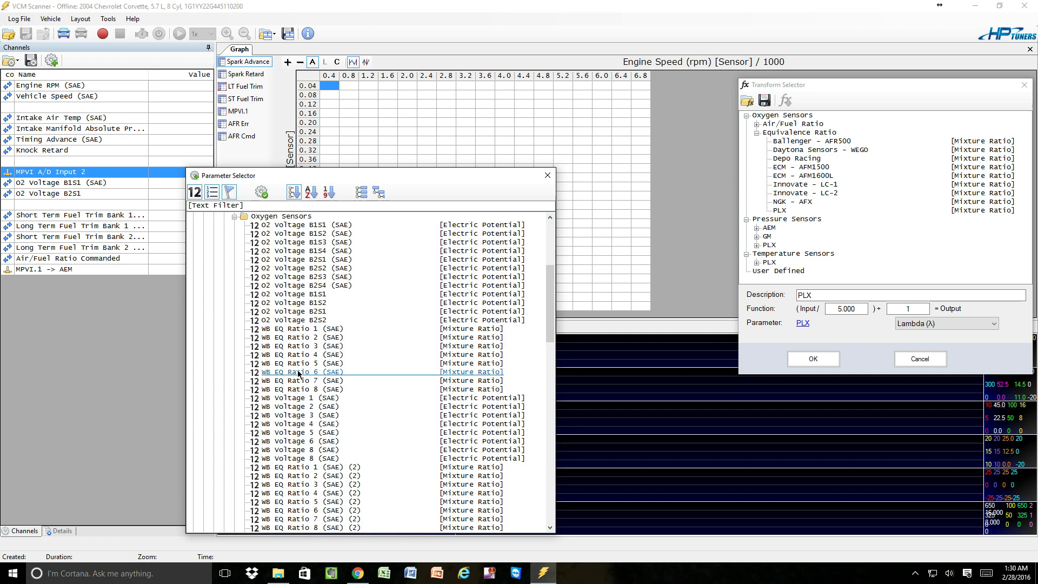
pyautogui.doubleClick(301, 329)
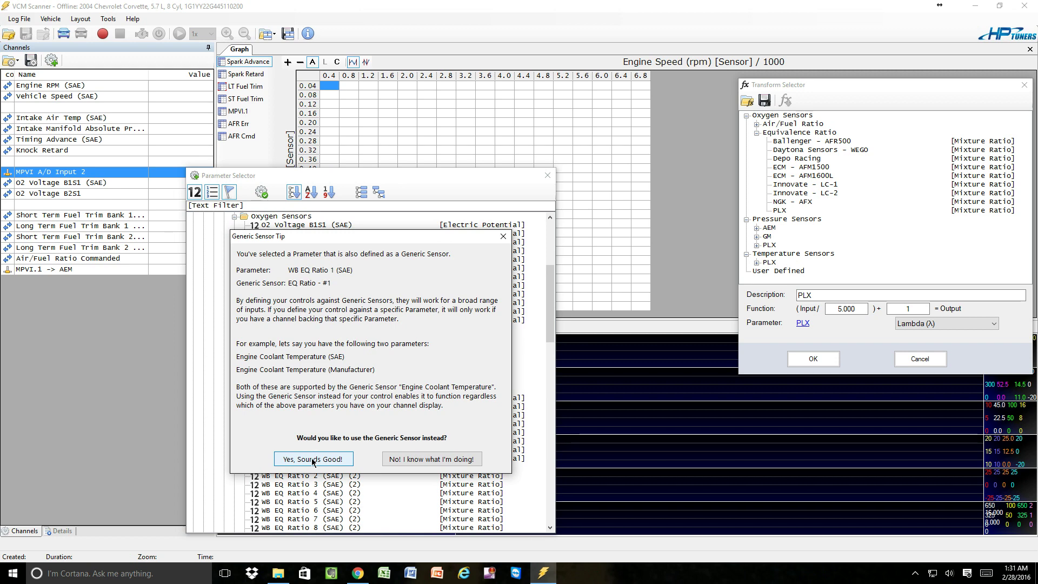
pyautogui.click(400, 460)
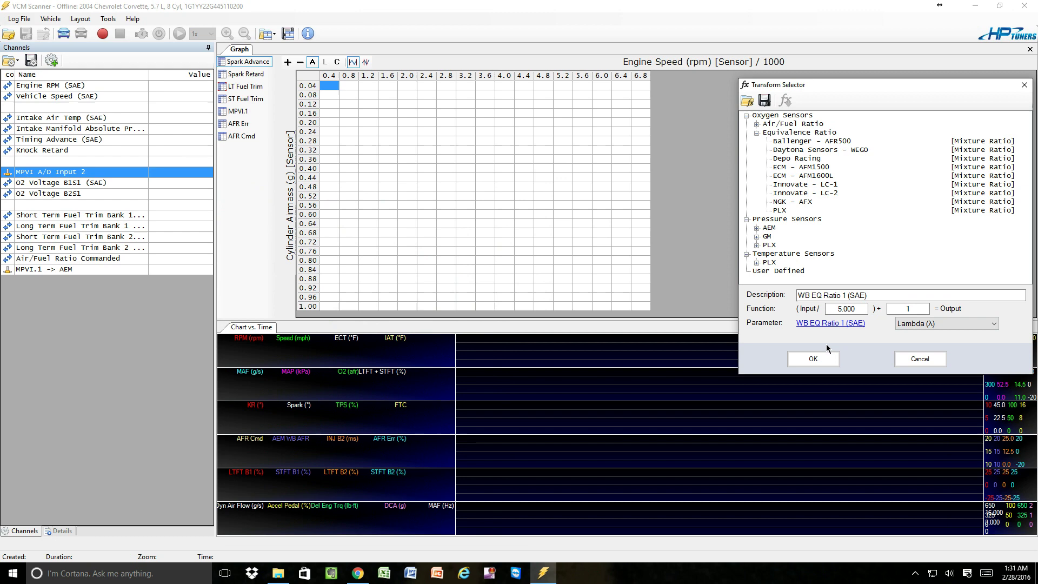
# Apply the transform, then add a Group 4 chart series plotting WB EQ Ratio 1 (SAE).
pyautogui.click(820, 357)
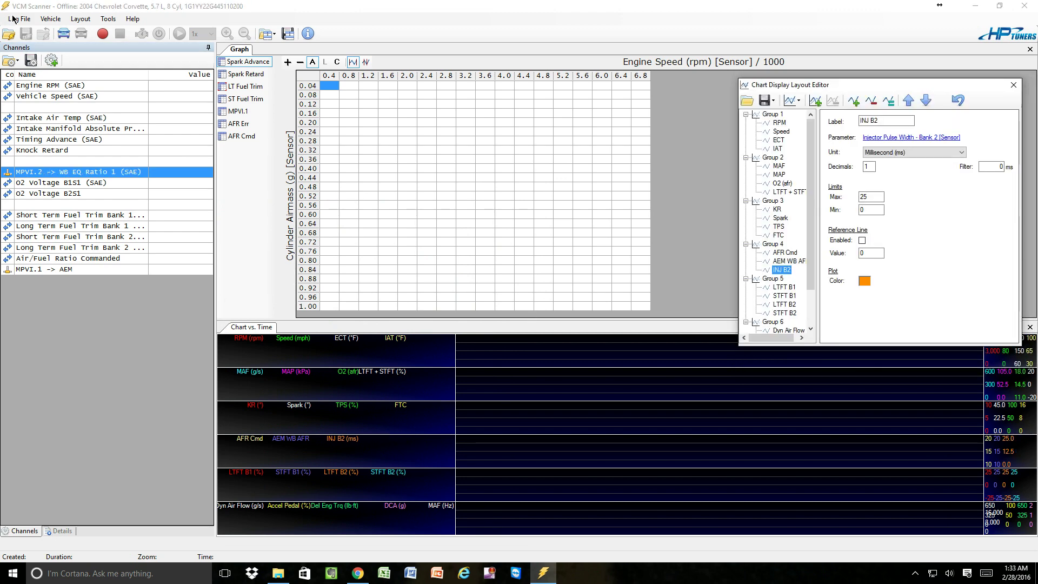
pyautogui.click(859, 105)
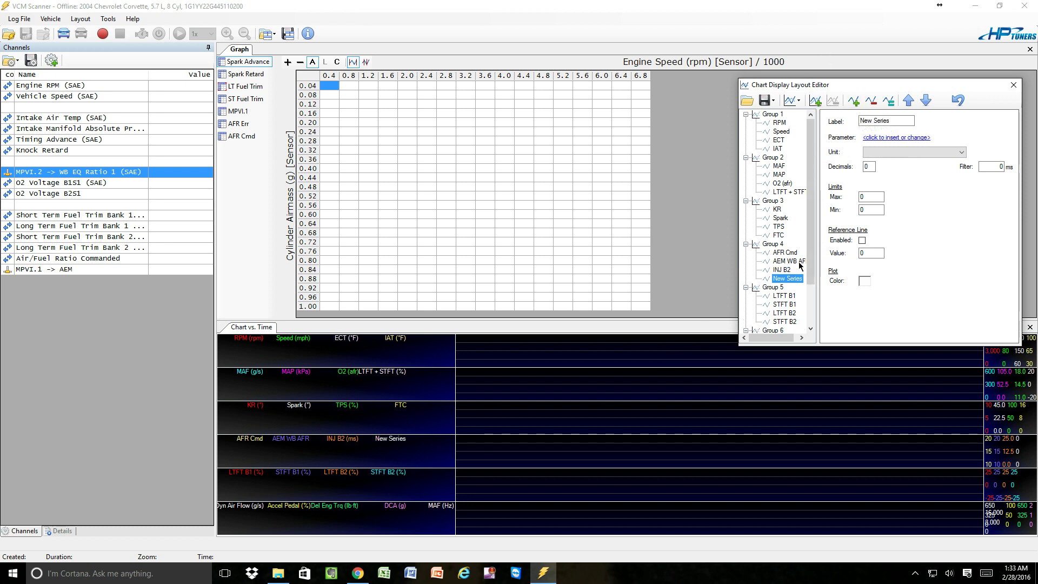
pyautogui.click(896, 138)
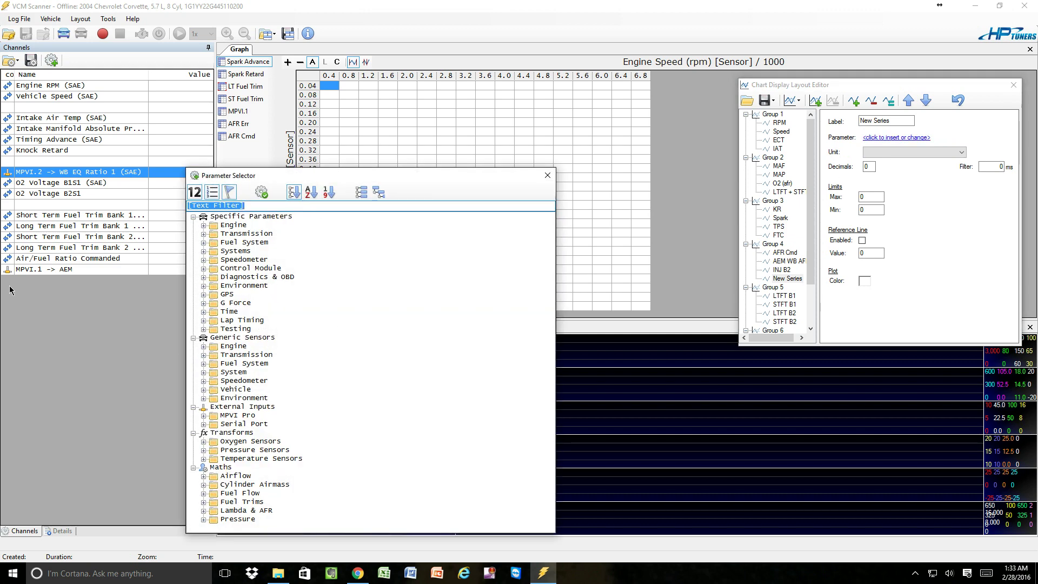
pyautogui.click(204, 226)
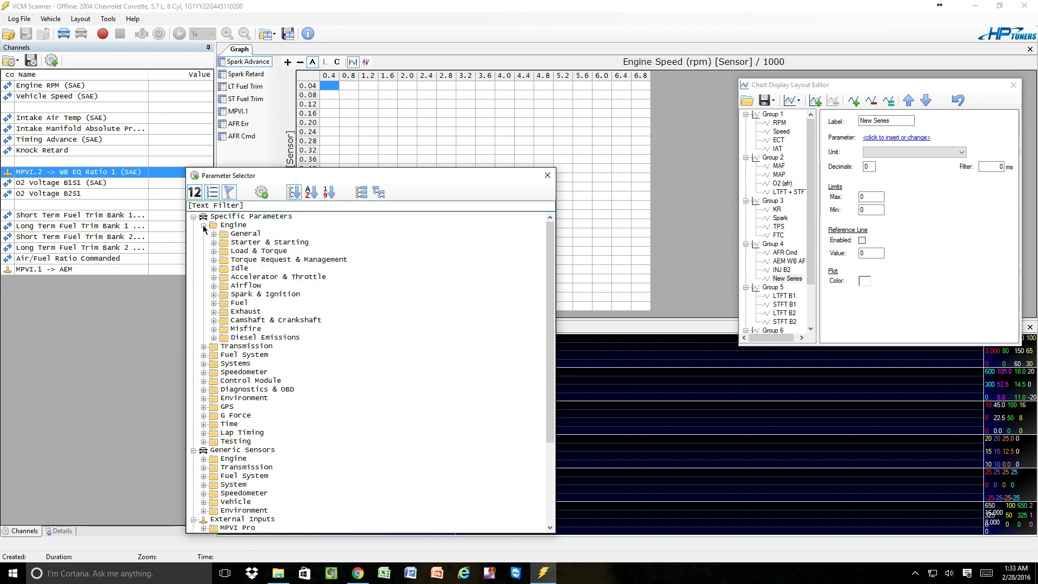
pyautogui.click(214, 303)
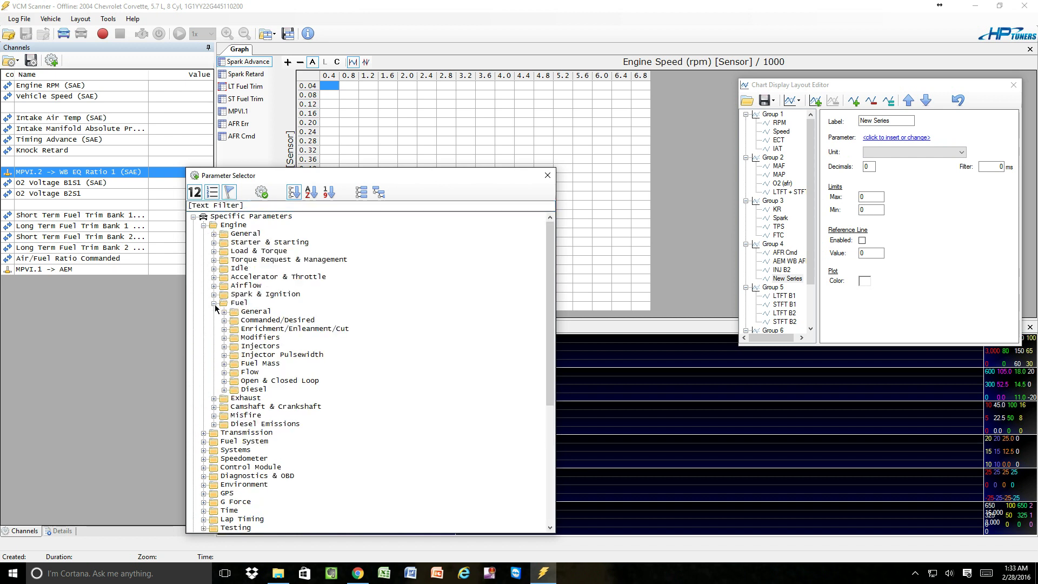
pyautogui.click(224, 380)
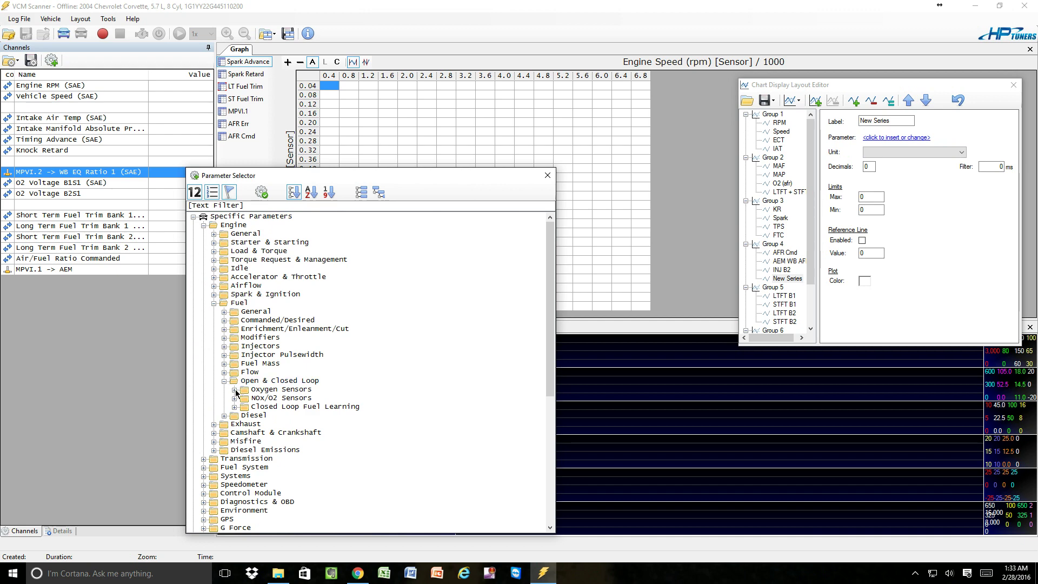
pyautogui.click(234, 390)
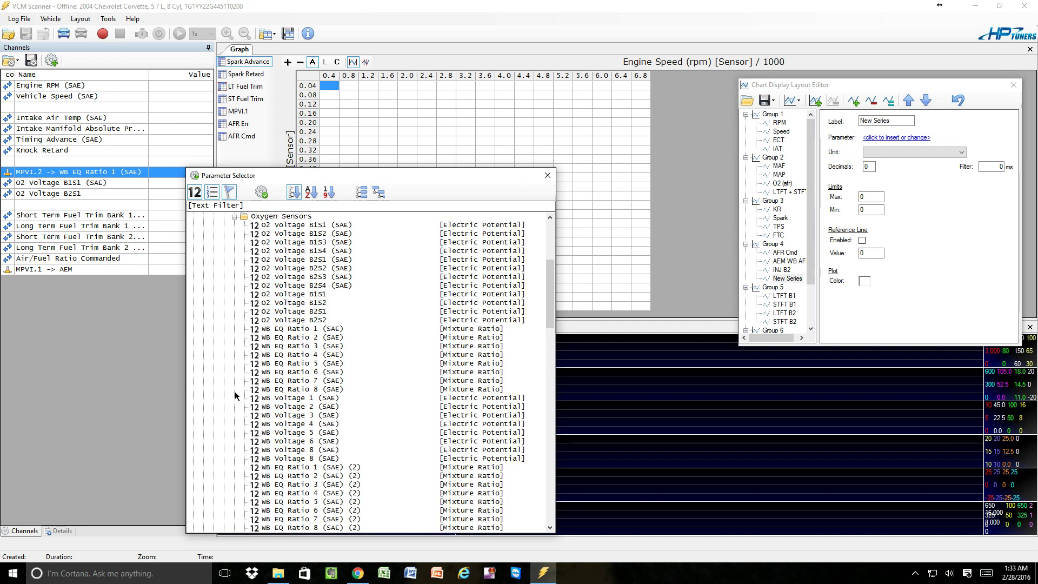
pyautogui.doubleClick(285, 331)
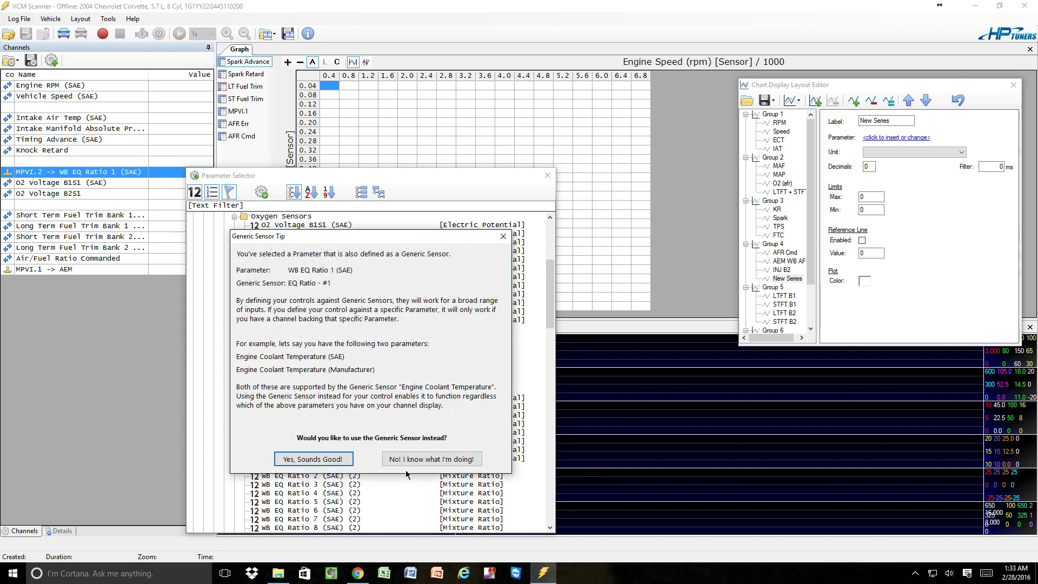
pyautogui.click(410, 461)
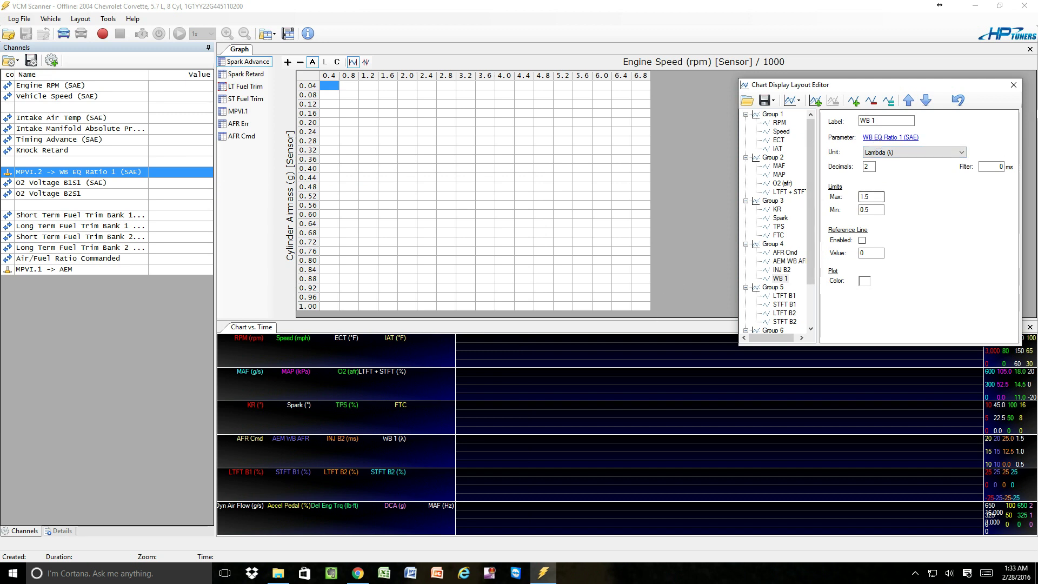
# Close the Chart Display Layout Editor to show the WB 1 (λ) series in Group 4.
pyautogui.click(1009, 82)
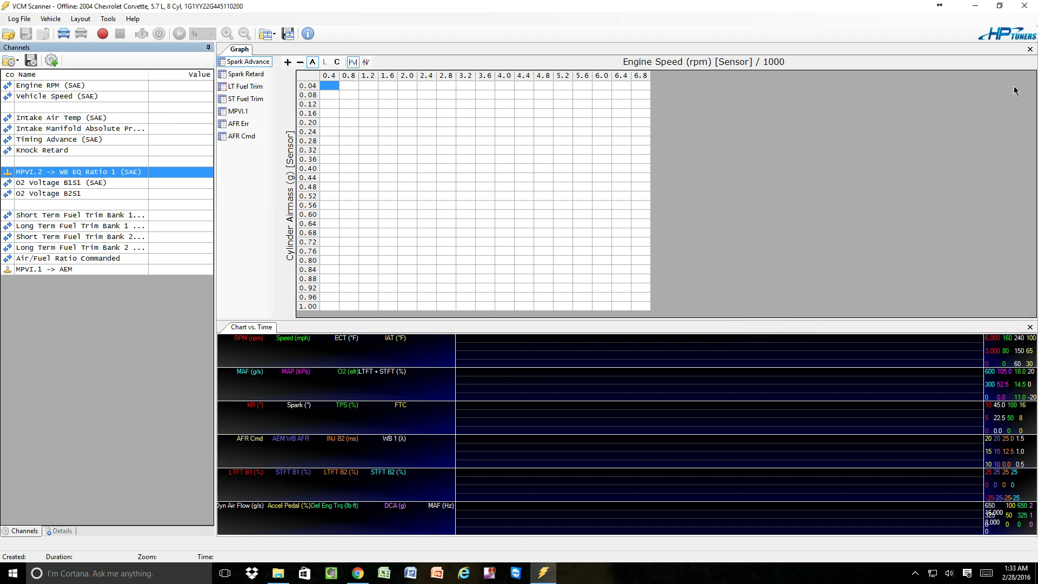